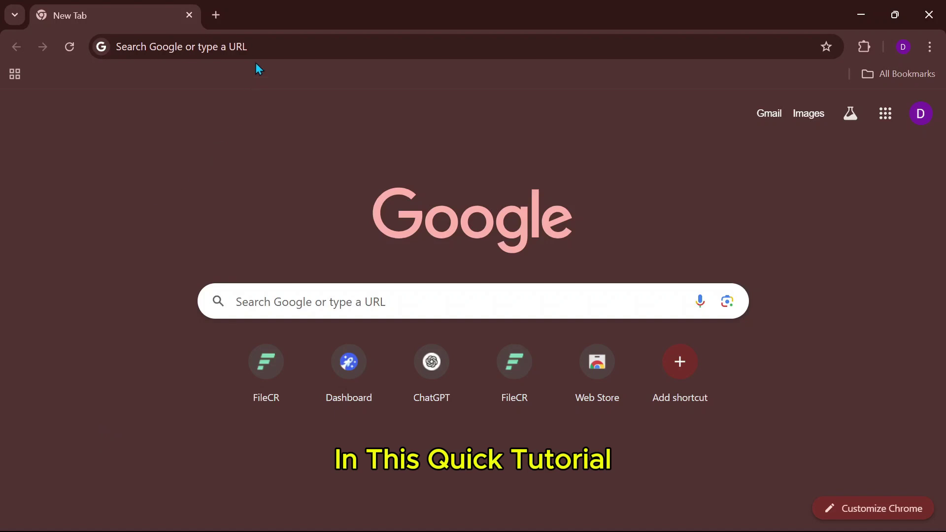
left_click(251, 48)
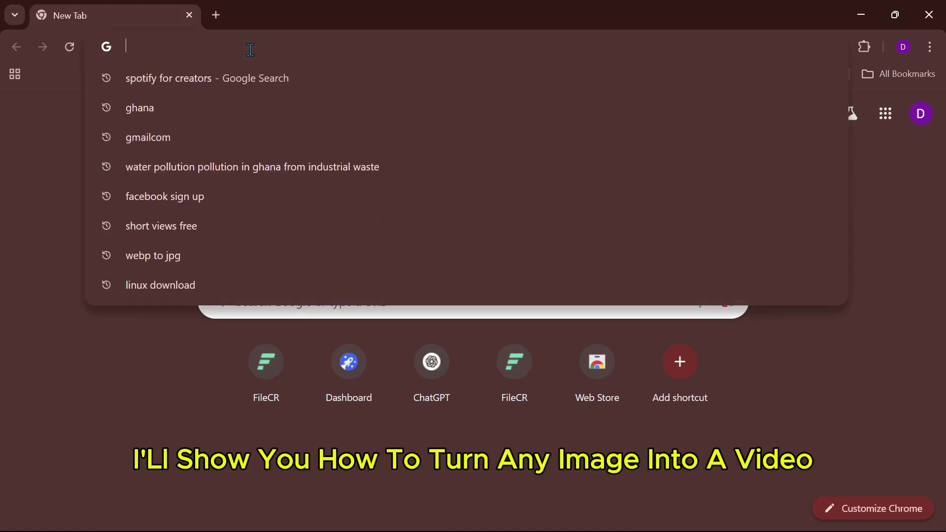
type("https://digen.ai/")
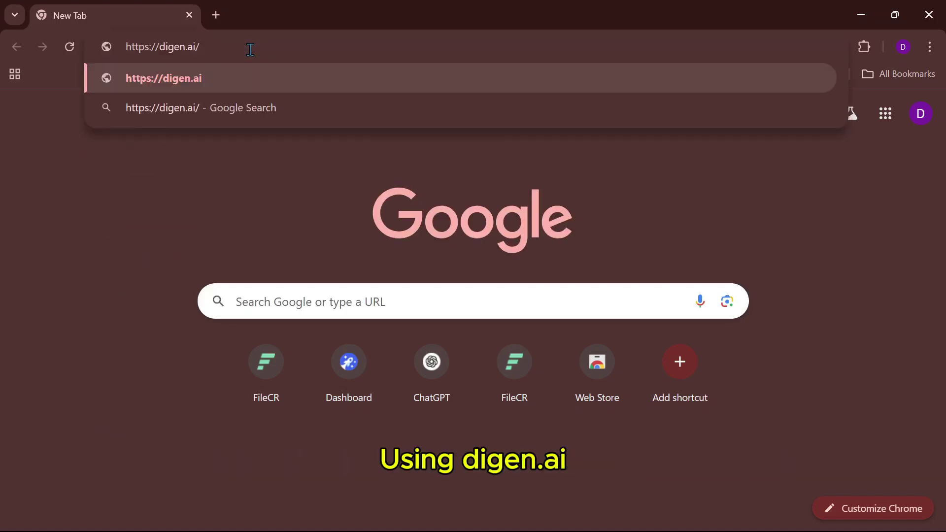
key("Return")
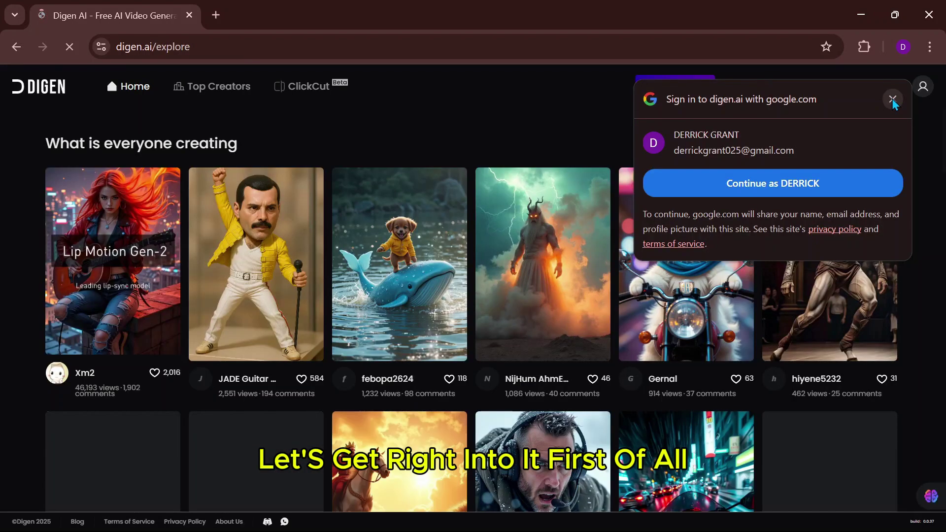
left_click(893, 96)
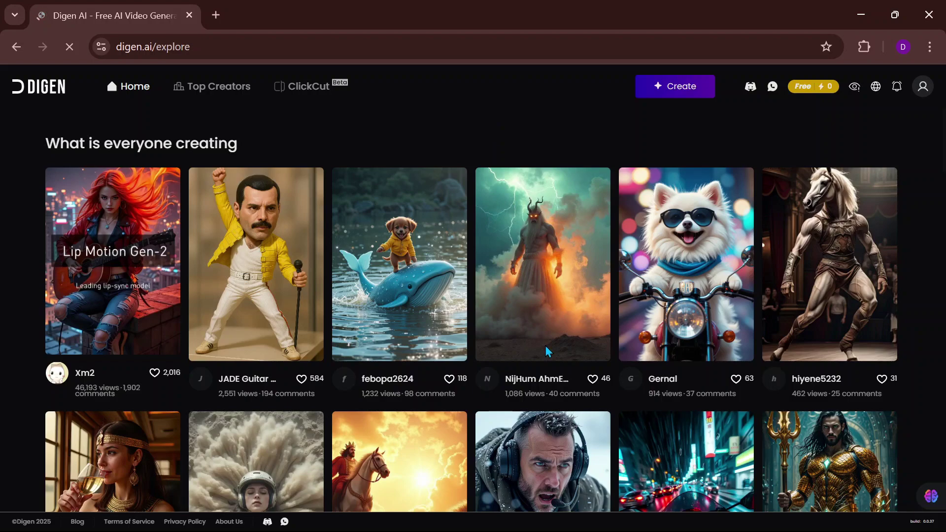
Start creating a video from the Digen explore page and dismiss the Google sign-in prompt on the creation page.
scroll(545, 345, "down", 5)
scroll(546, 350, "down", 5)
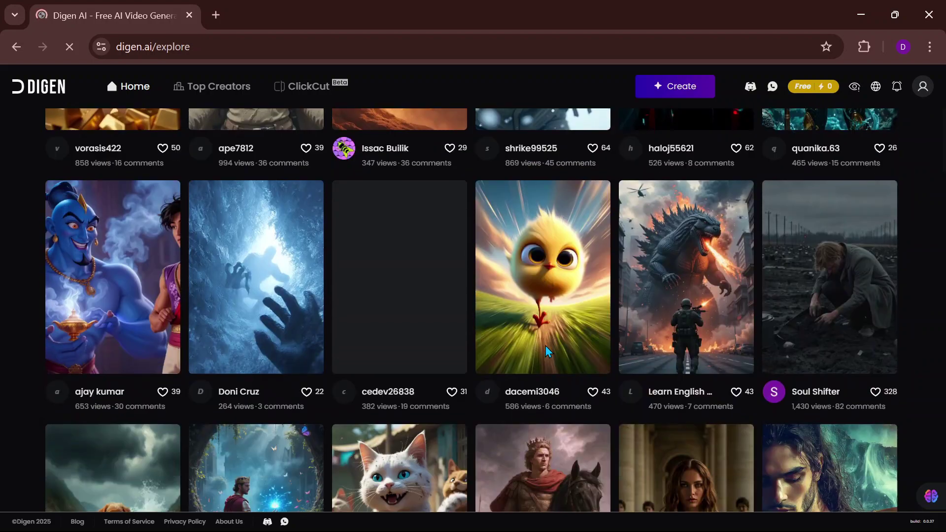
scroll(546, 351, "up", 10)
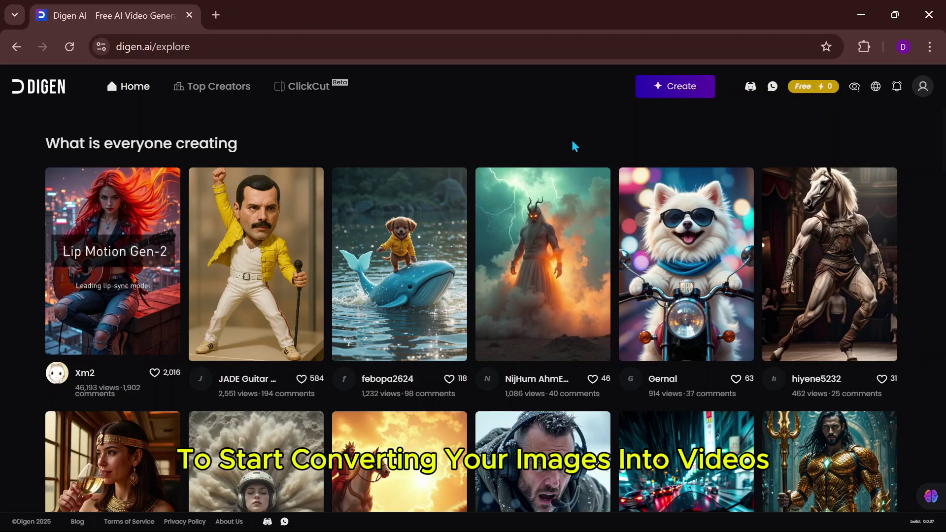
left_click(693, 91)
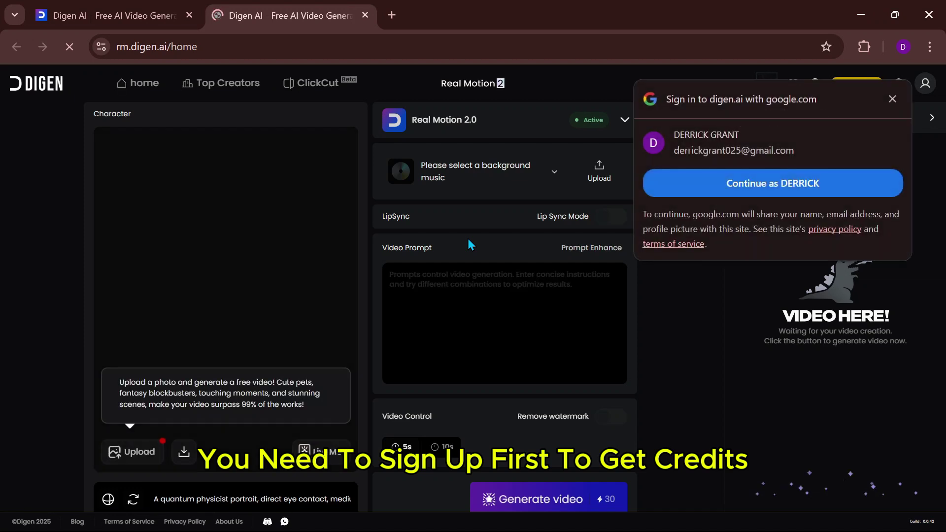
left_click(892, 99)
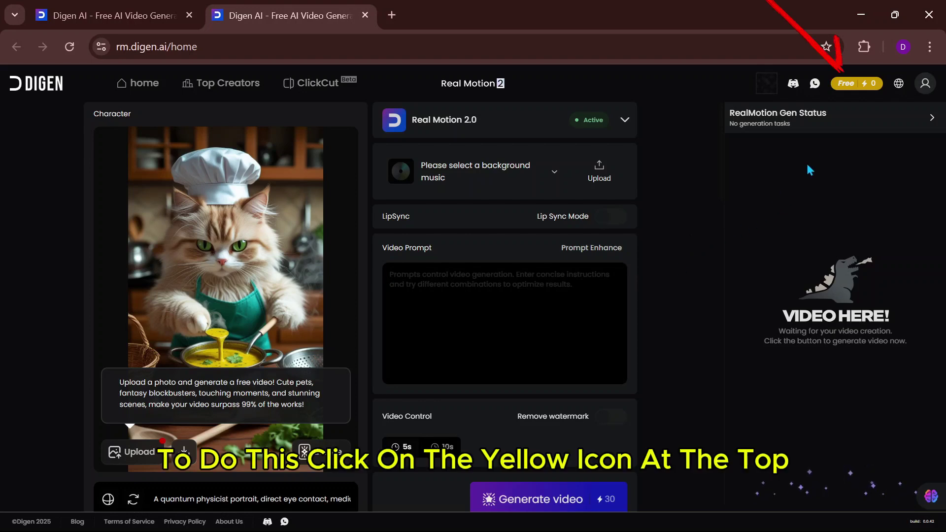
Open the free account sign-up form from the Free credits badge.
left_click(847, 91)
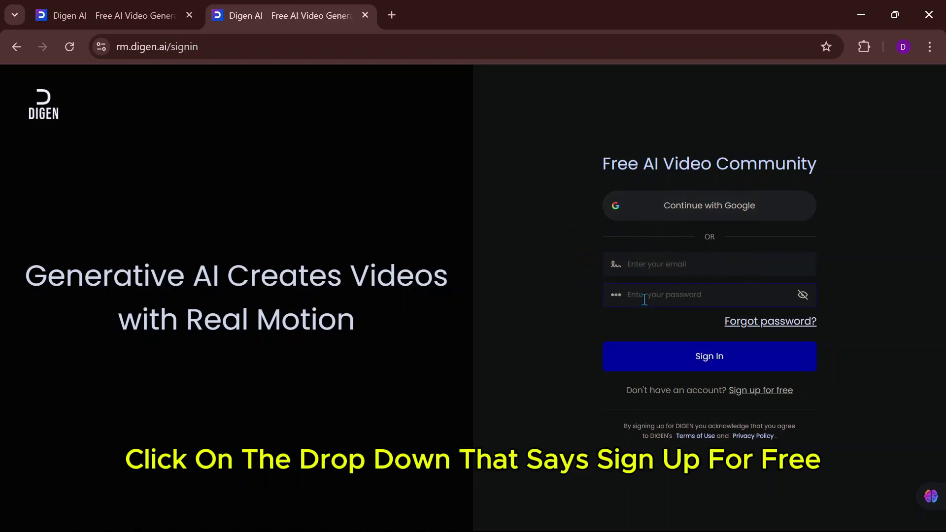
left_click(760, 392)
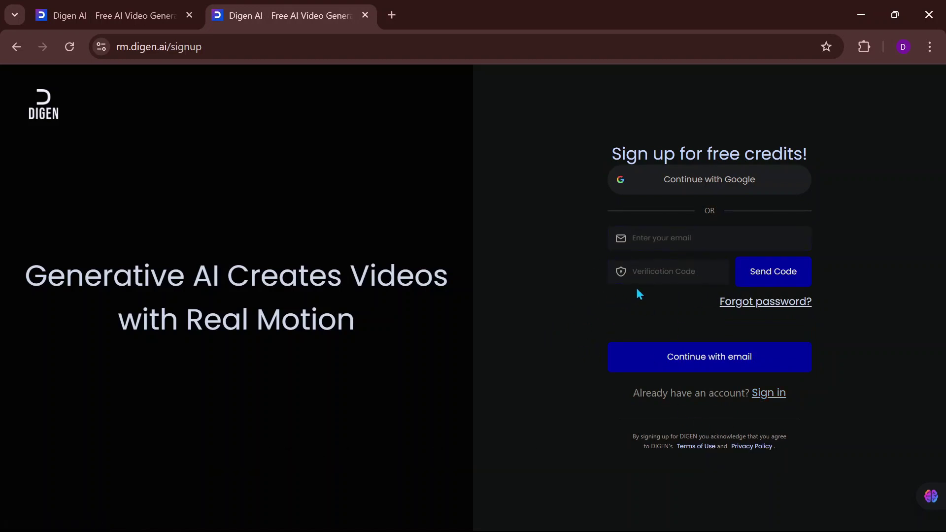
left_click(671, 238)
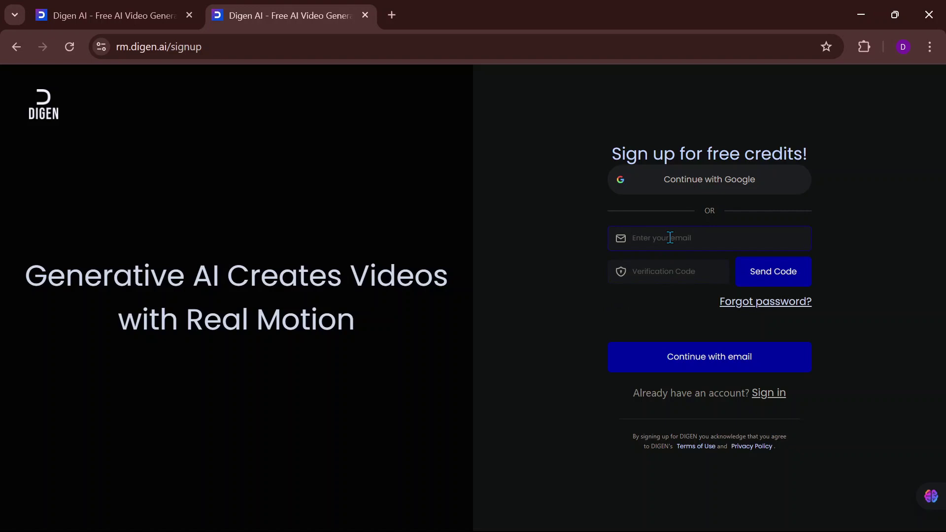
left_click(649, 289)
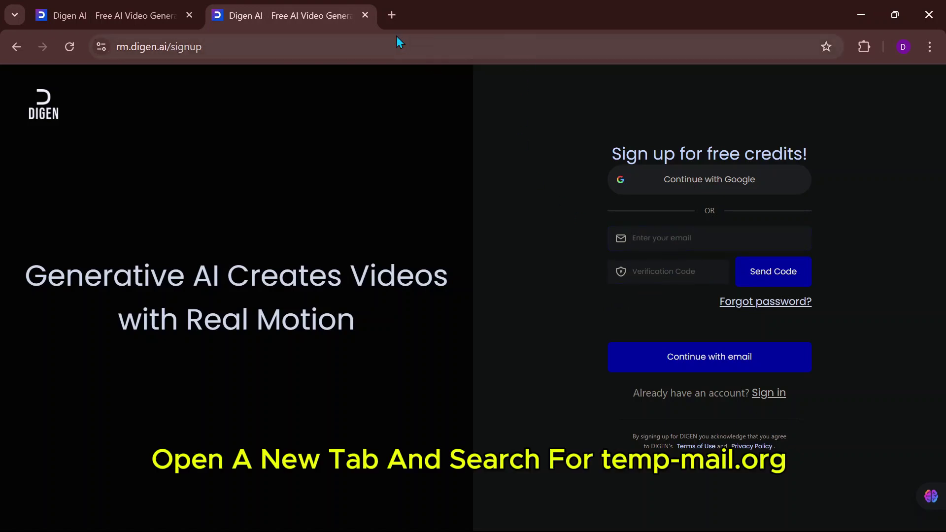
Open temp-mail.org in a new browser tab.
left_click(394, 15)
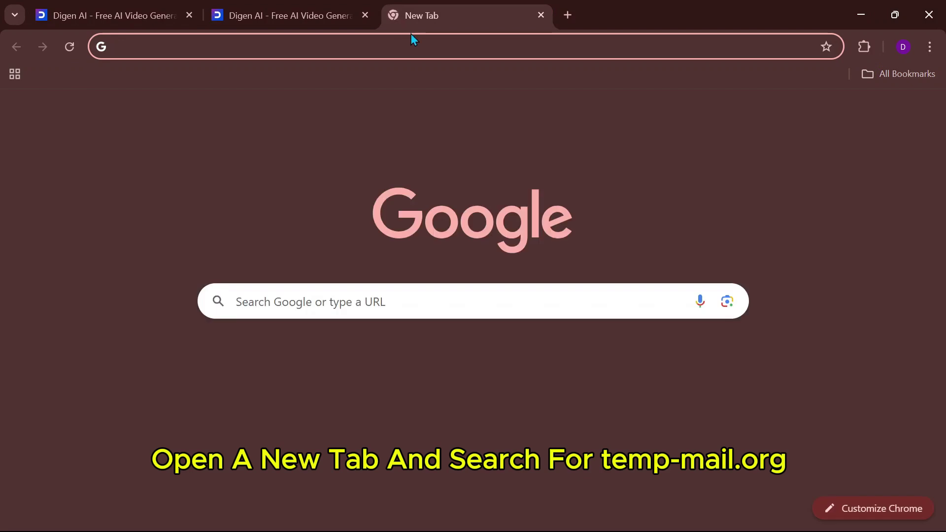
left_click(381, 46)
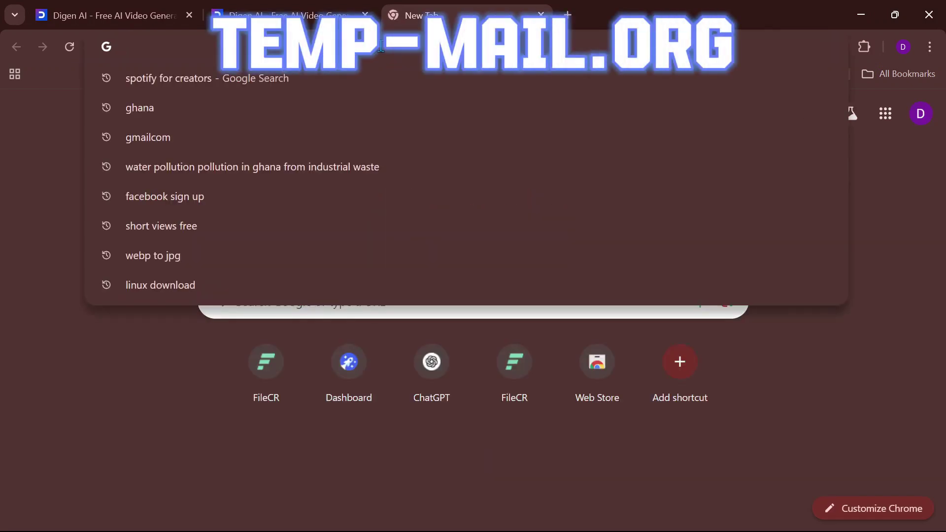
type("temp")
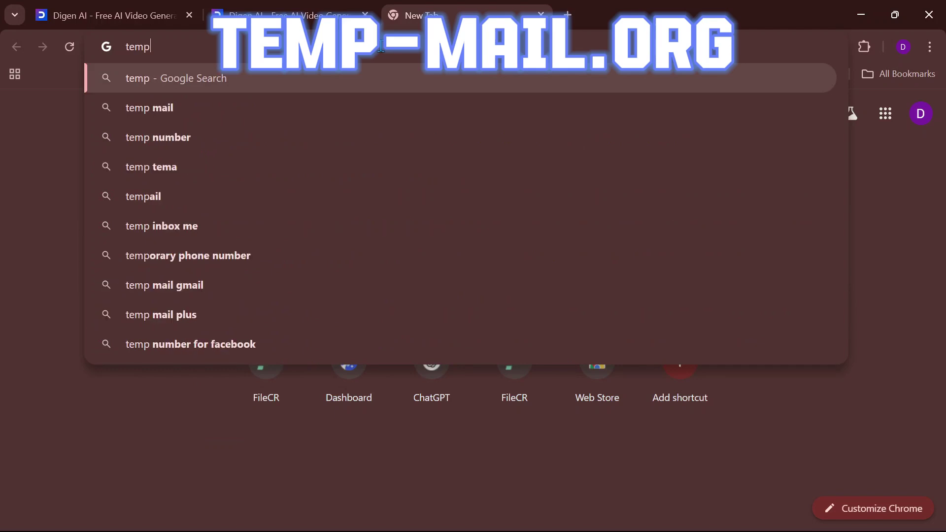
type("-")
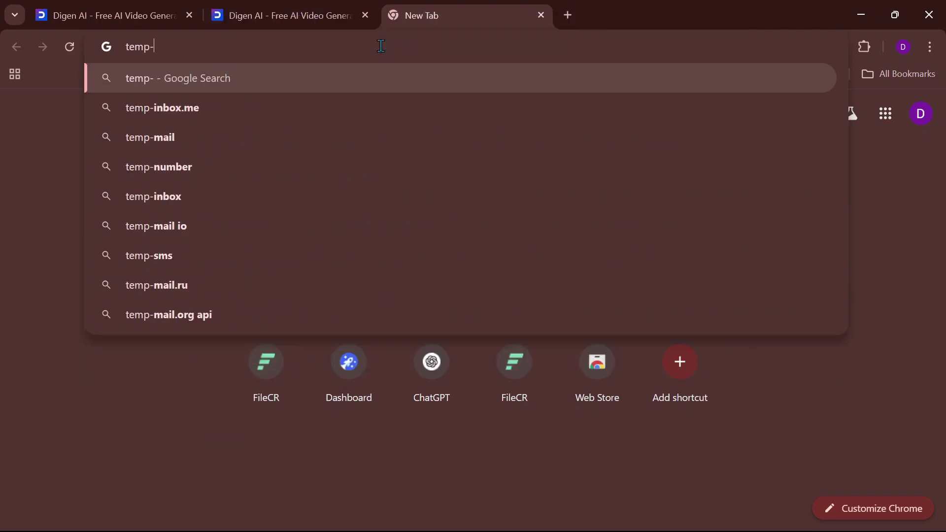
type("MAIL")
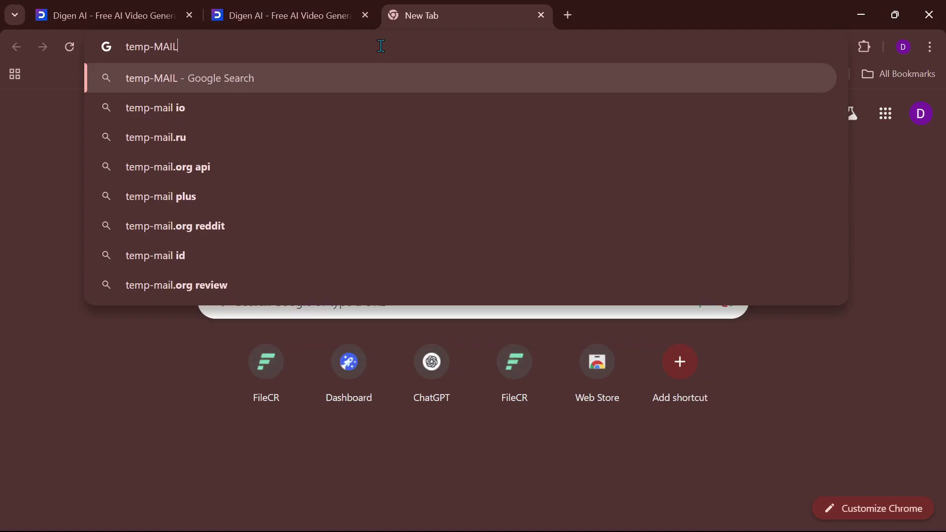
type(".ORG")
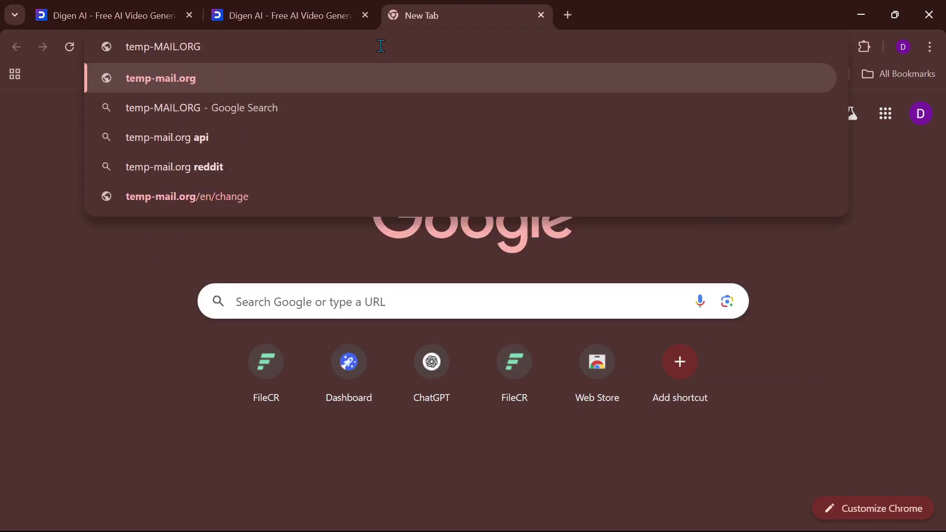
key("Return")
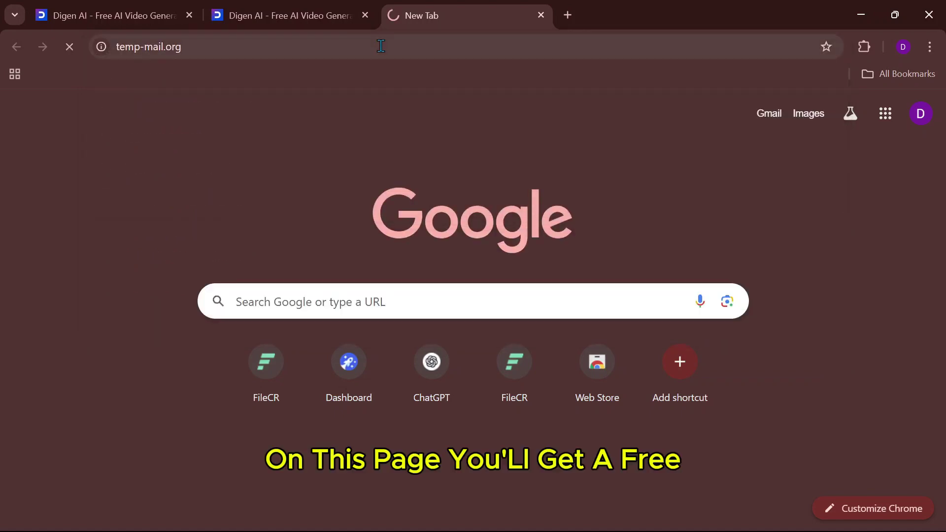
Copy the temporary e-mail address provided by Temp Mail.
scroll(400, 288, "down", 1)
scroll(401, 291, "down", 4)
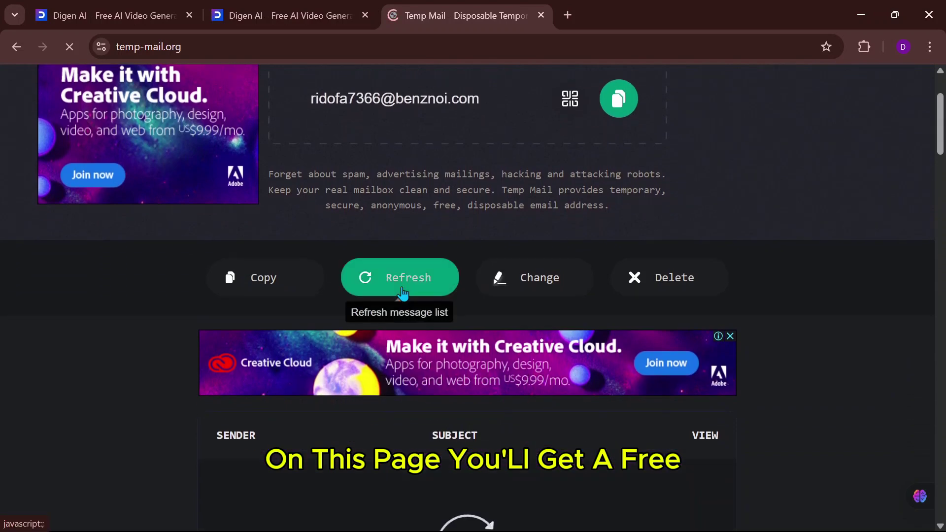
scroll(400, 291, "down", 2)
scroll(401, 288, "up", 6)
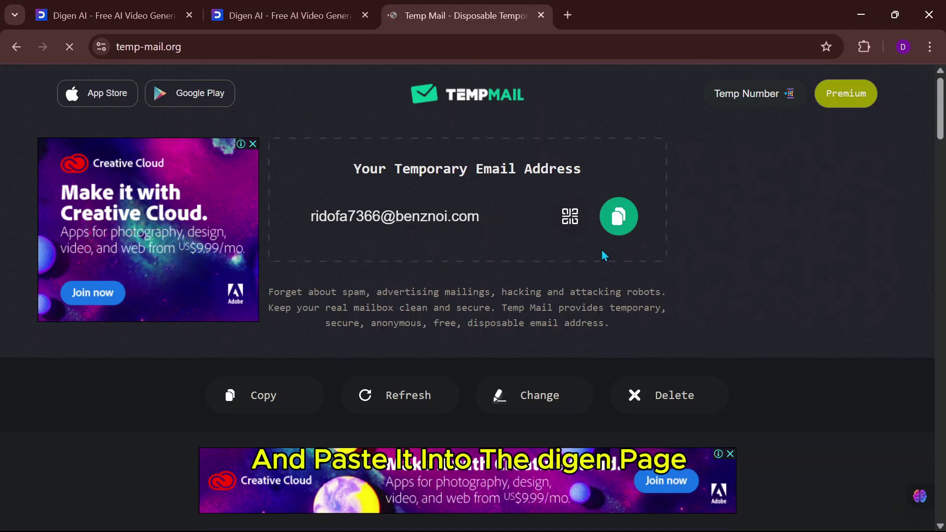
left_click(622, 224)
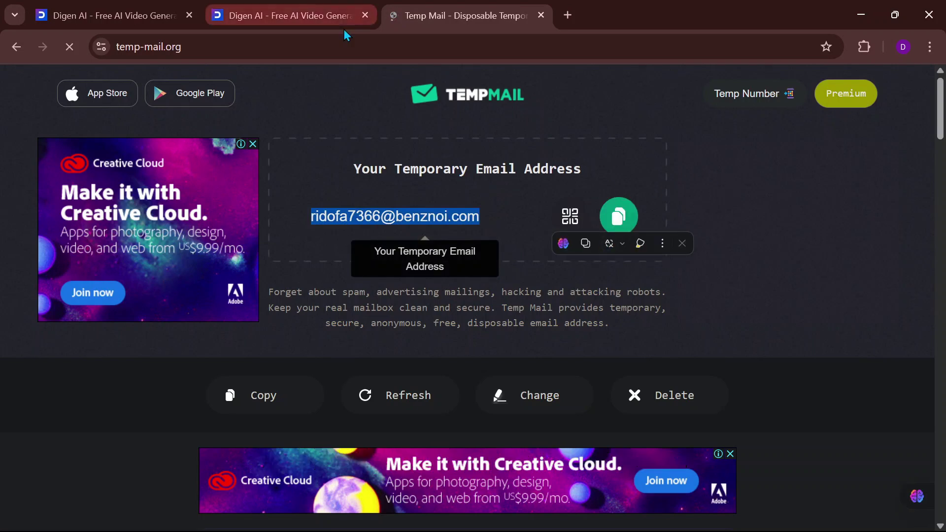
Paste the temporary e-mail address into the Digen sign-up form and request a verification code.
left_click(321, 28)
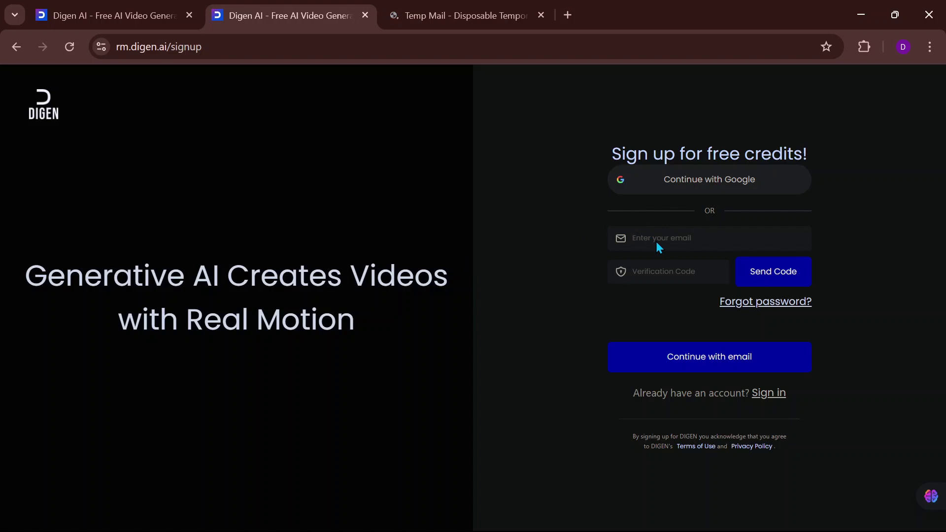
left_click(669, 240)
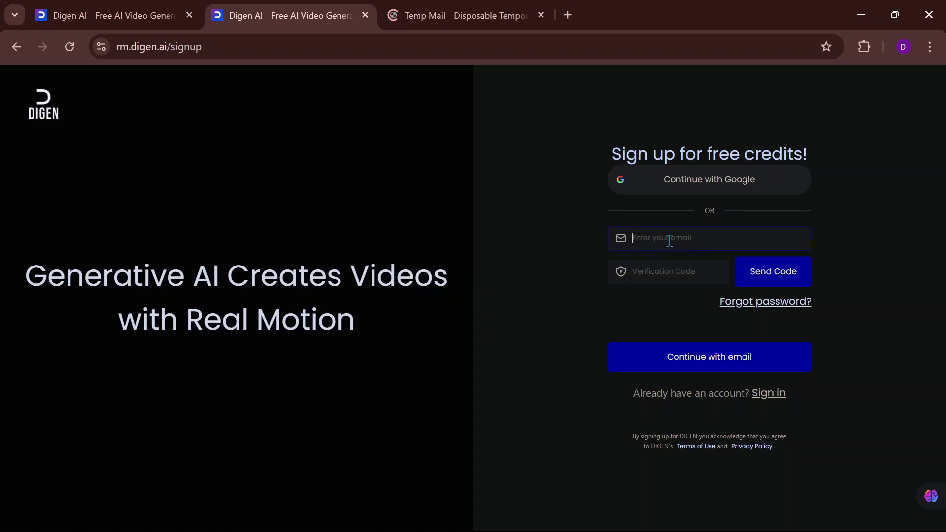
key("ctrl+v")
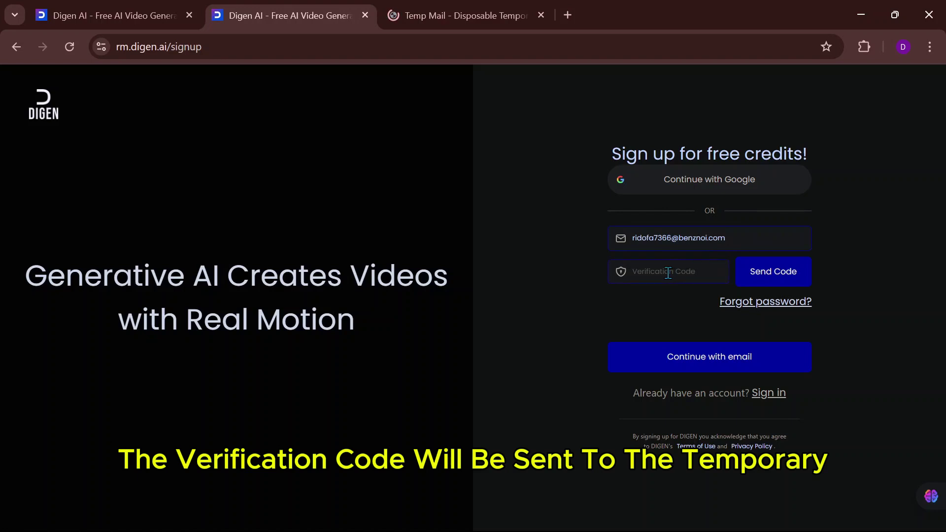
left_click(771, 280)
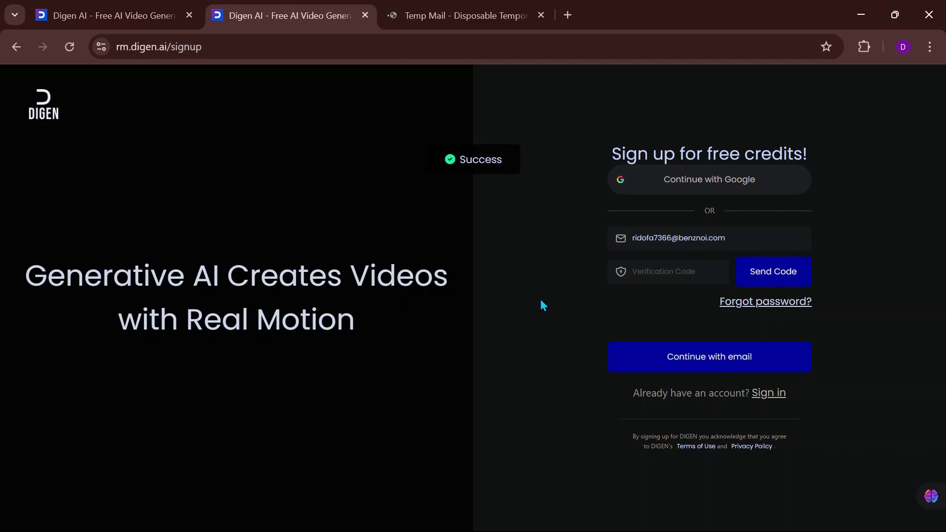
Open the "Verify your DIGEN email address" message in the Temp Mail inbox and bring its body into view.
left_click(465, 18)
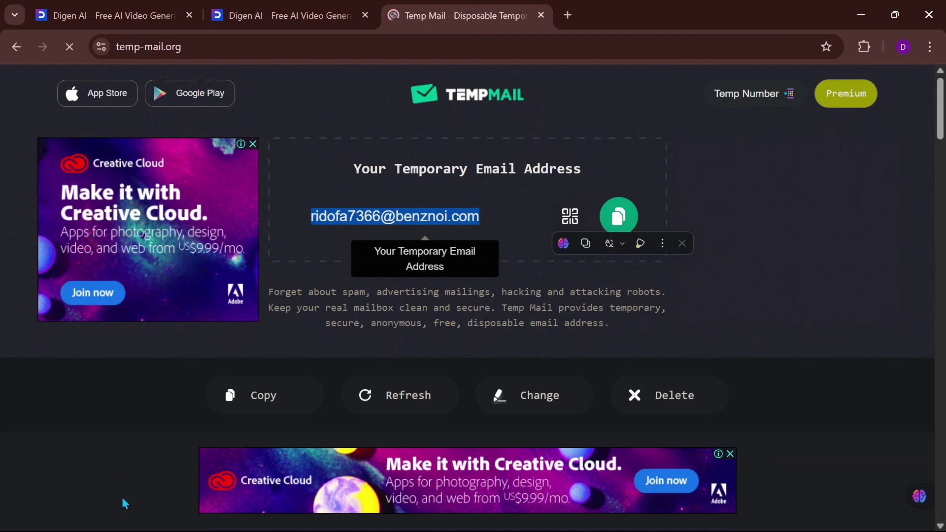
scroll(498, 426, "down", 7)
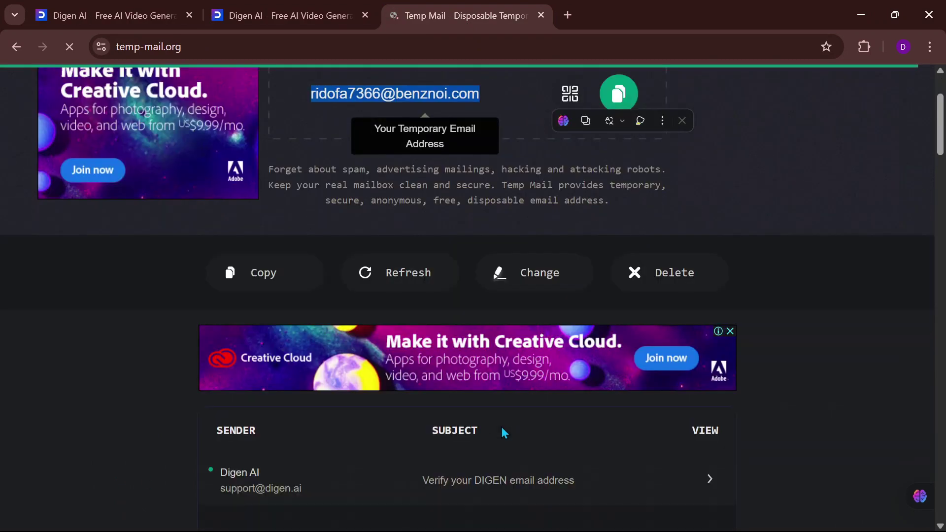
scroll(481, 389, "up", 3)
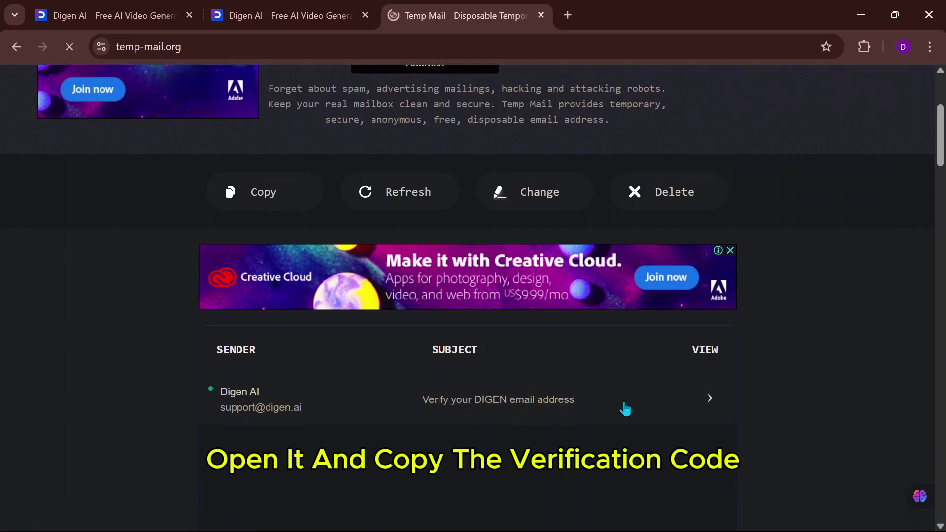
left_click(550, 404)
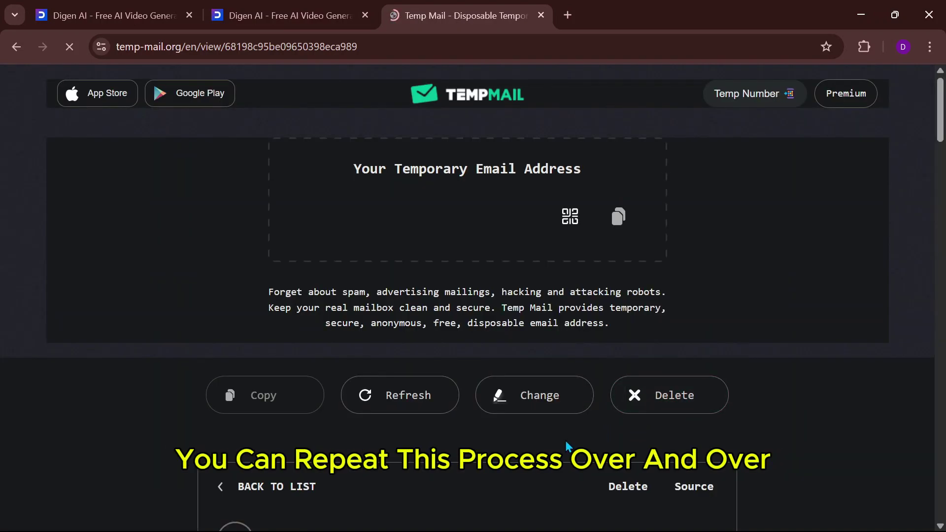
scroll(565, 442, "down", 5)
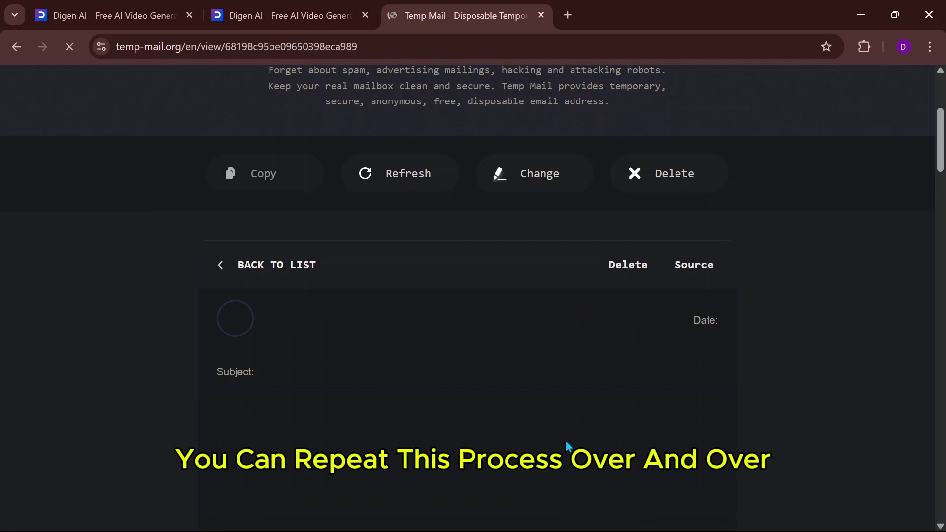
scroll(566, 444, "down", 3)
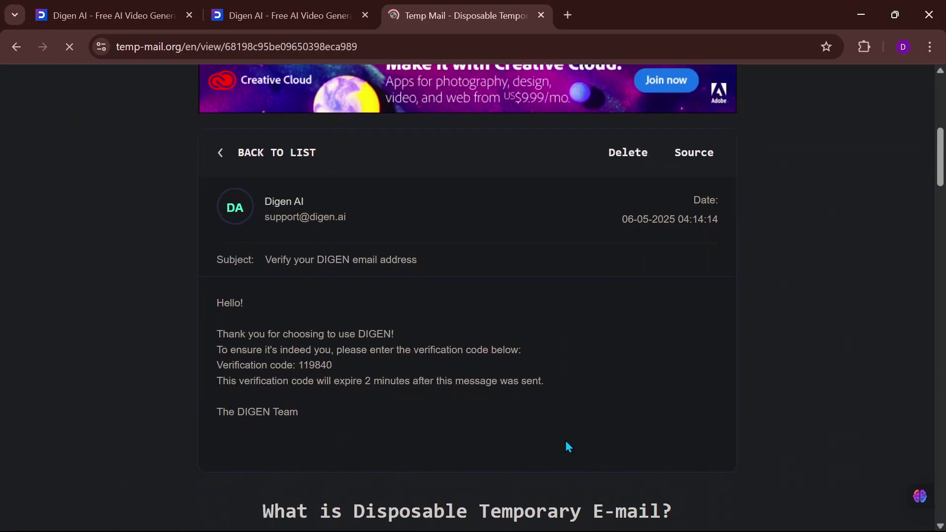
scroll(530, 426, "down", 1)
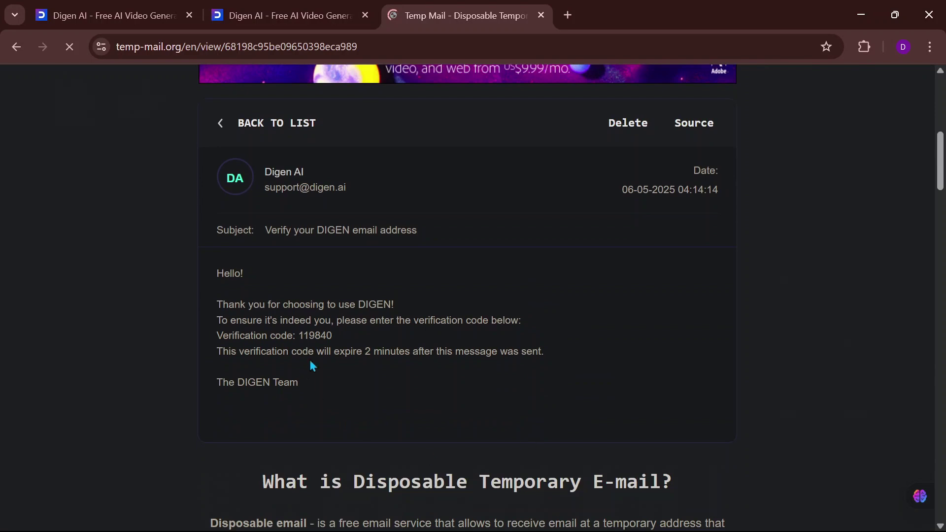
Copy the verification code from the Digen message, enter it in the Digen sign-up form and continue with email.
double_click(321, 339)
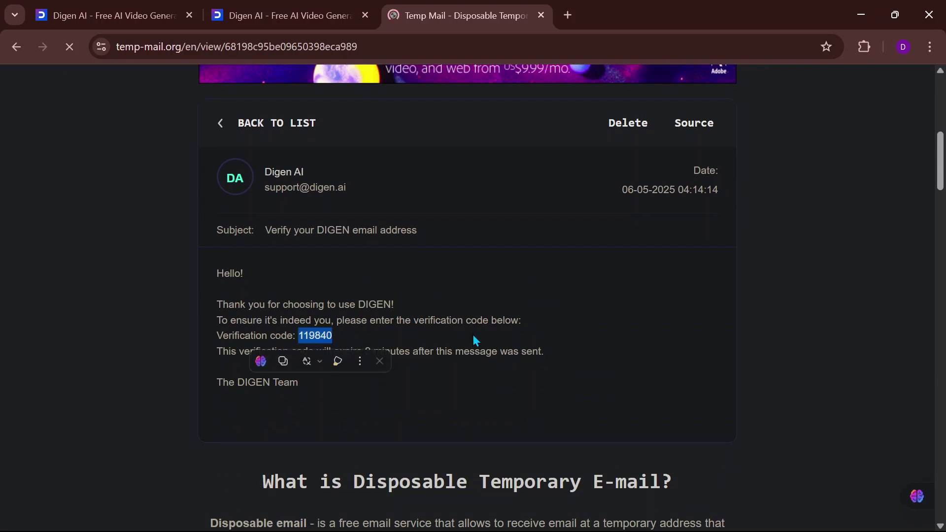
left_click(318, 22)
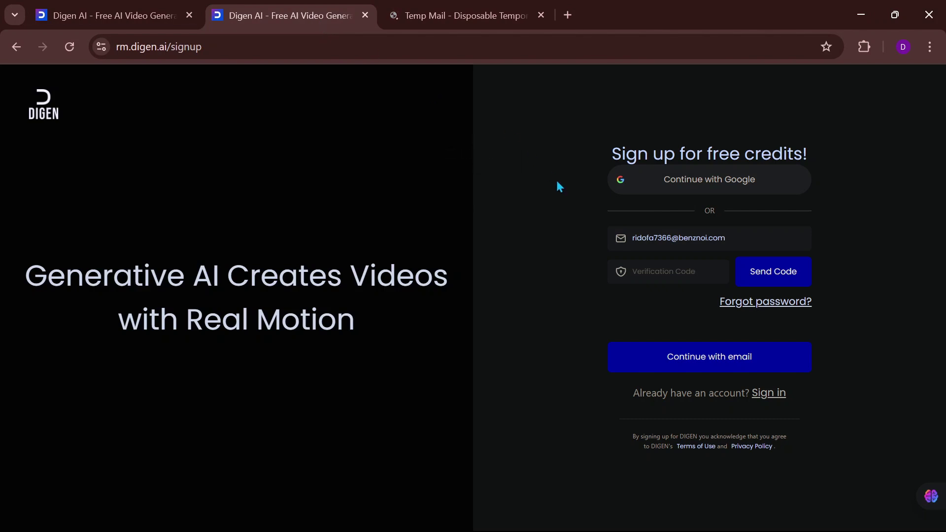
left_click(649, 267)
key("ctrl+v")
left_click(689, 367)
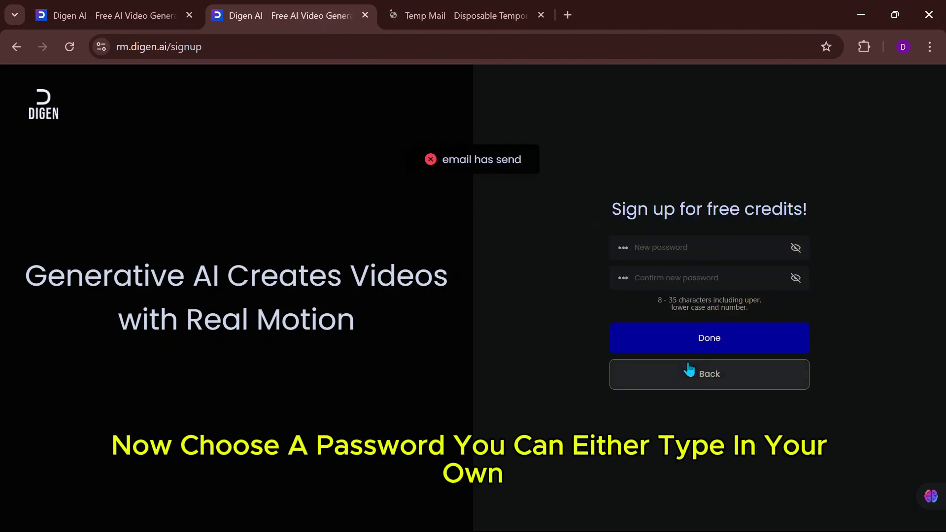
Fill both password fields with the suggested strong password, complete the sign-up and dismiss the password manager notice.
left_click(673, 246)
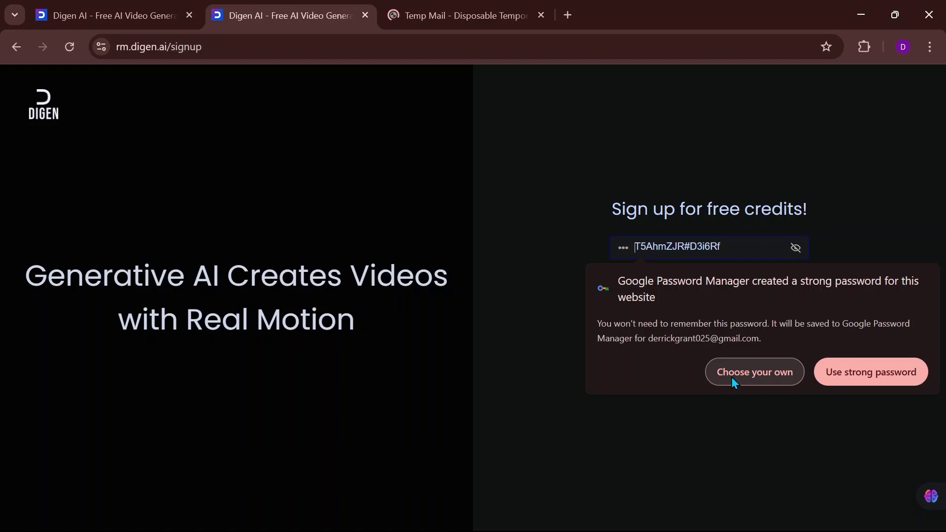
left_click(862, 366)
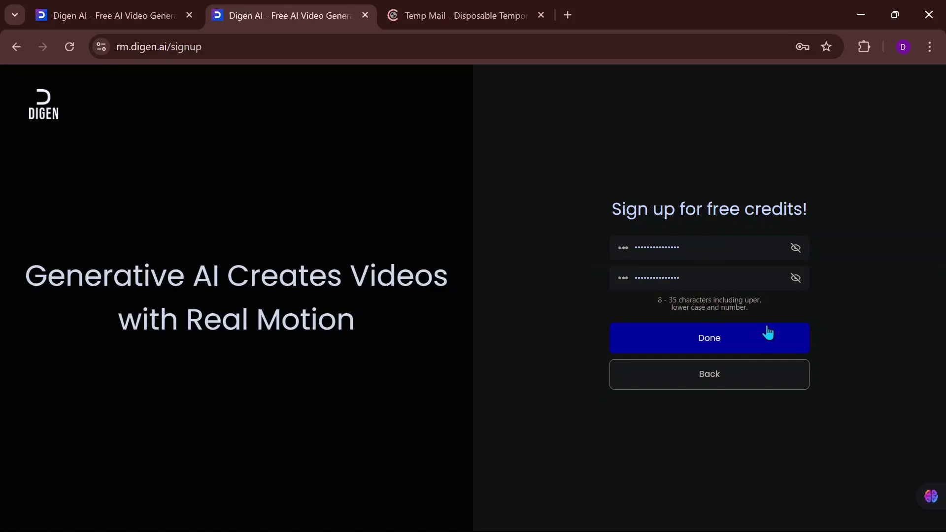
left_click(733, 334)
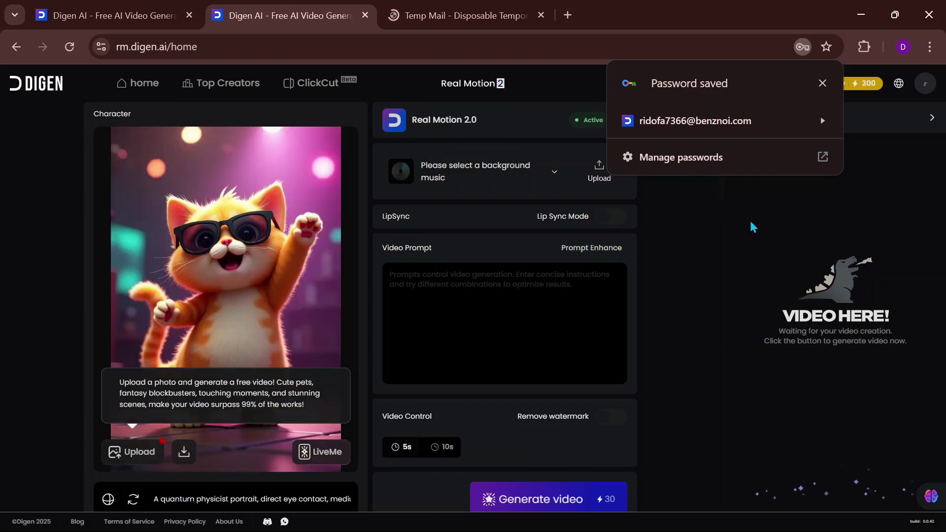
left_click(822, 83)
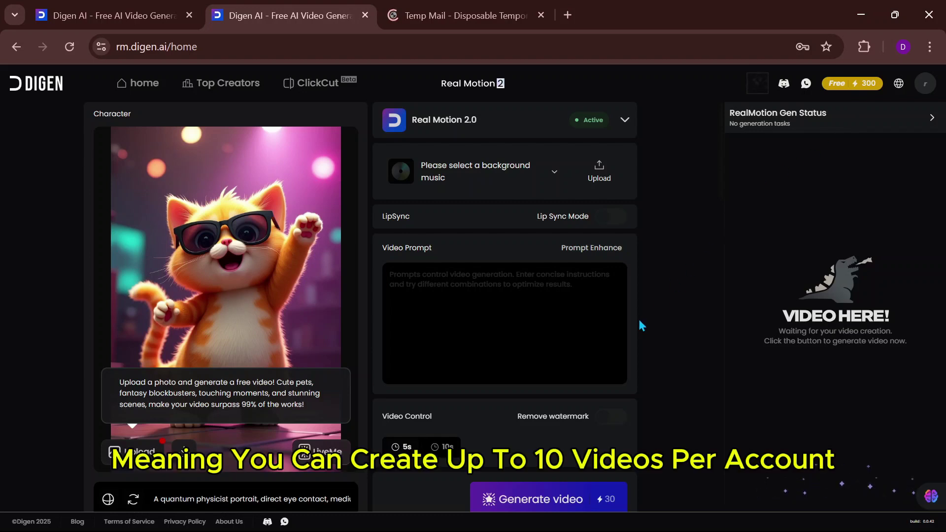
Check the credit cost of generating a video and the options for changing or deleting the Temp Mail address.
scroll(619, 350, "down", 2)
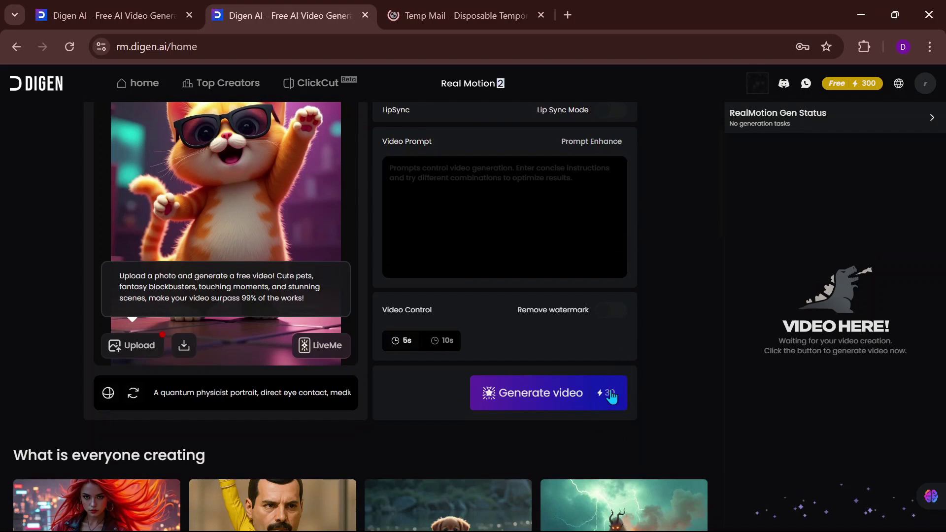
scroll(651, 345, "up", 2)
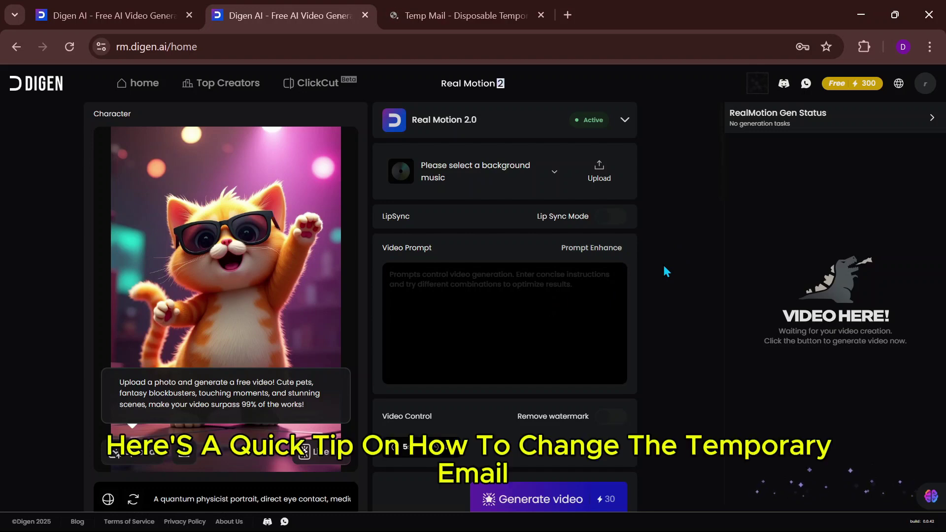
left_click(484, 15)
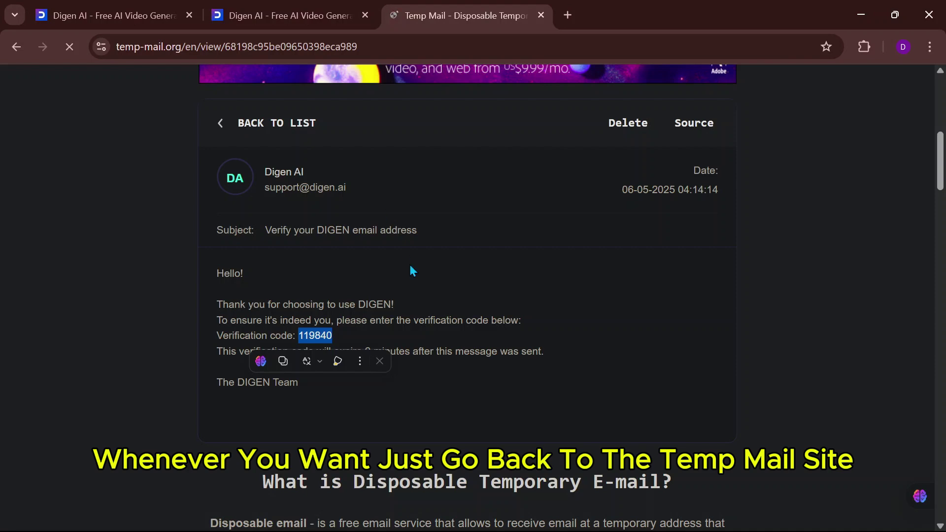
scroll(412, 271, "up", 3)
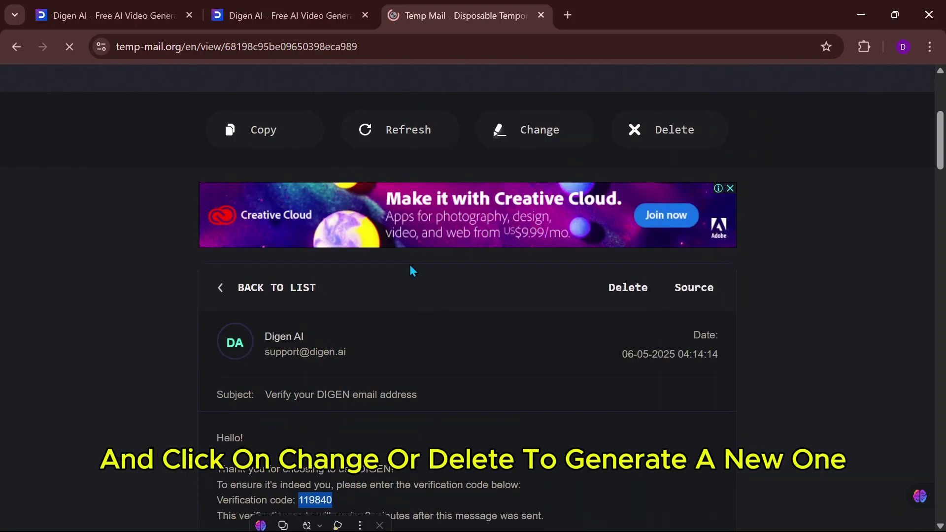
scroll(409, 265, "up", 3)
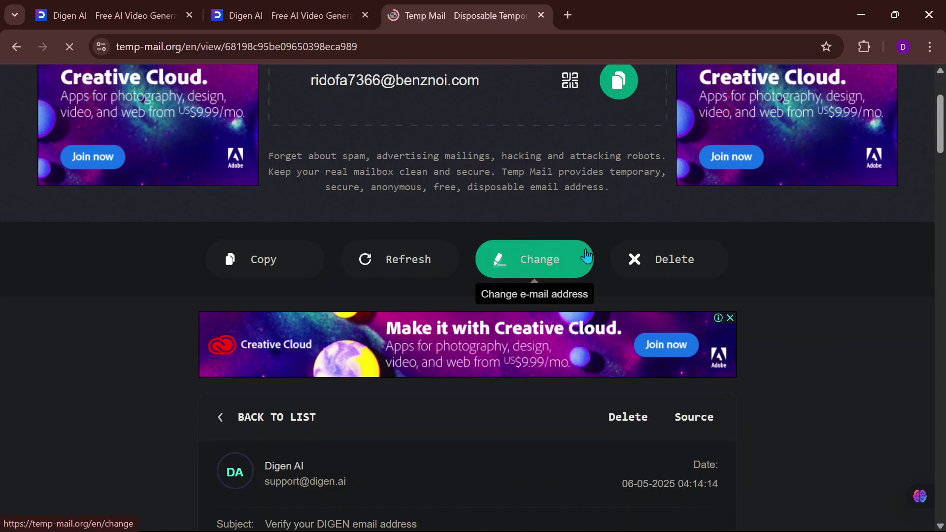
Back in Digen, enter the video prompt "MAKE THE CAT DANCE" and generate the video from the cat image.
left_click(258, 15)
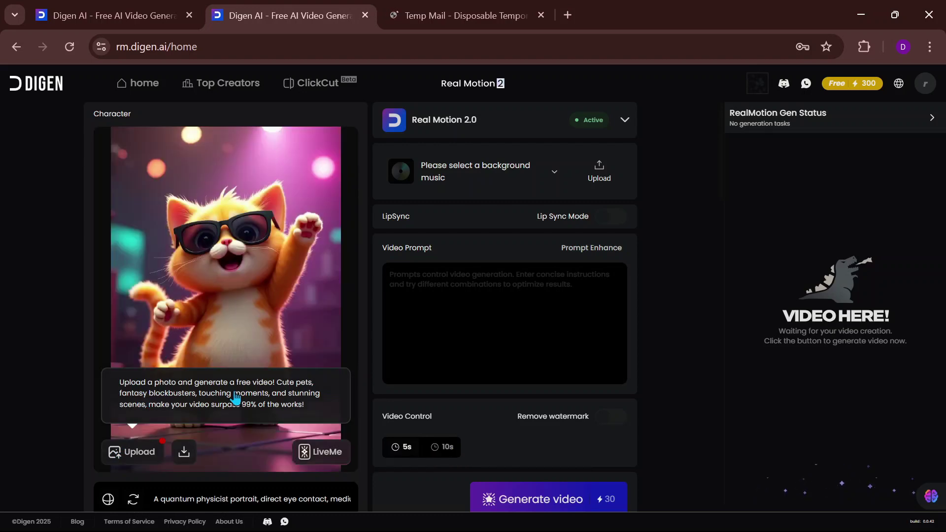
left_click(460, 279)
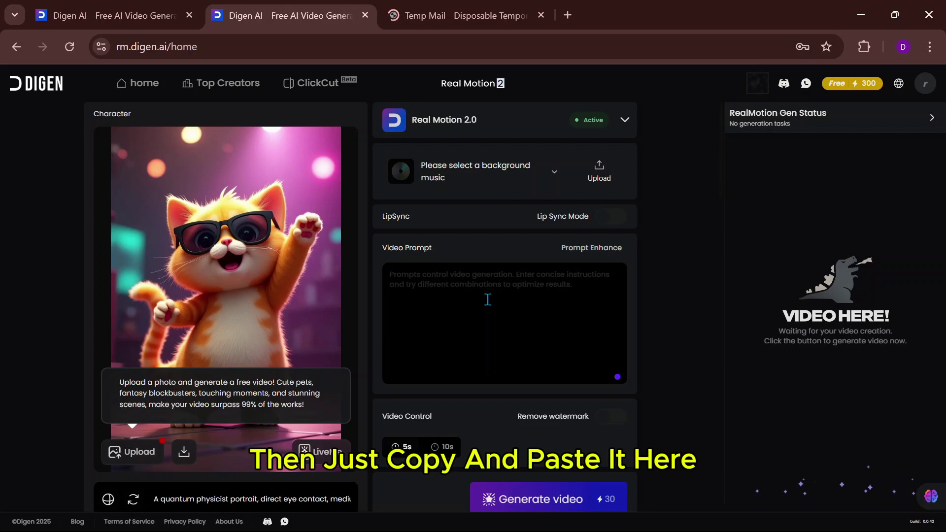
type("MAKE ")
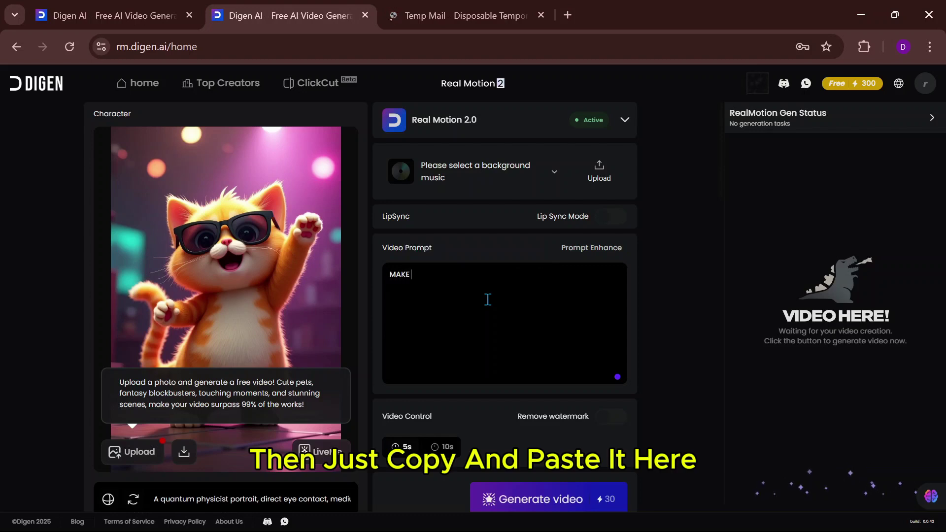
type("THE ")
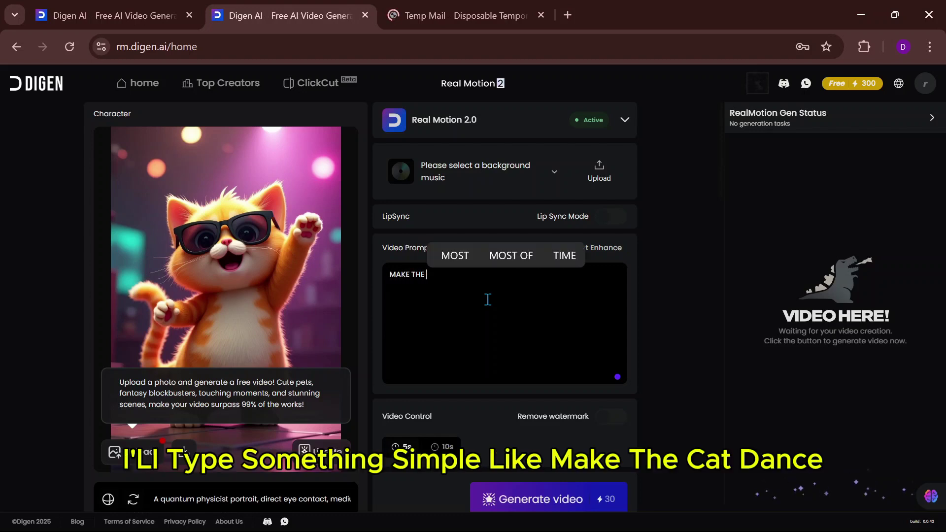
type("CAT DA")
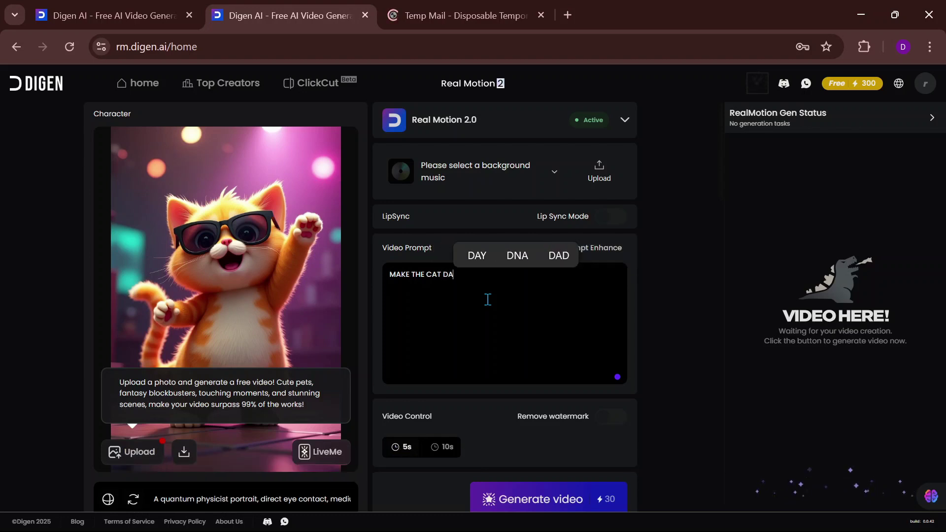
type("NCE")
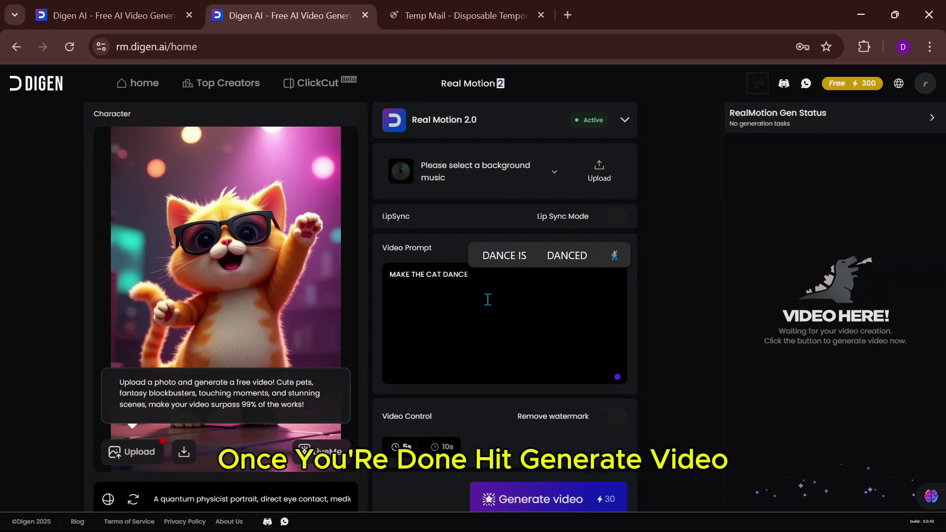
scroll(475, 366, "down", 2)
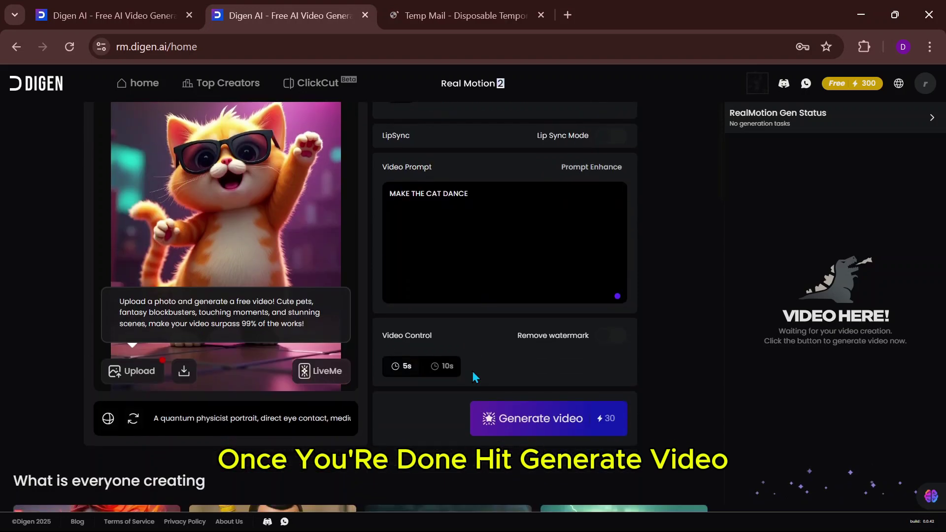
left_click(501, 419)
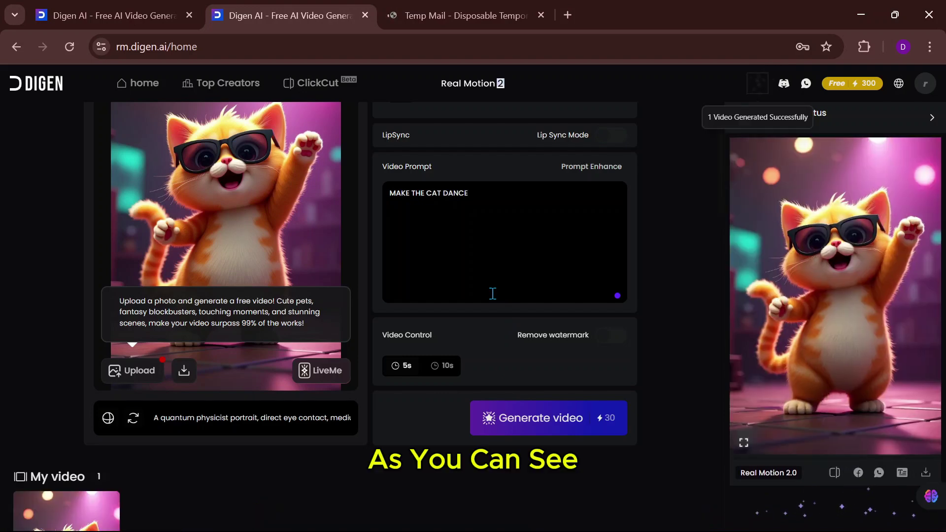
Play the generated dancing cat video and download it.
left_click(834, 321)
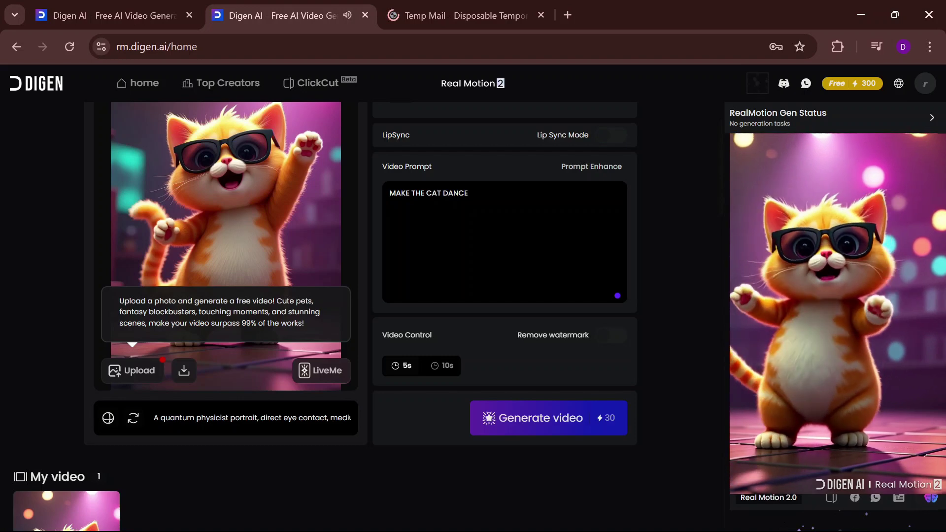
mouse_move(789, 416)
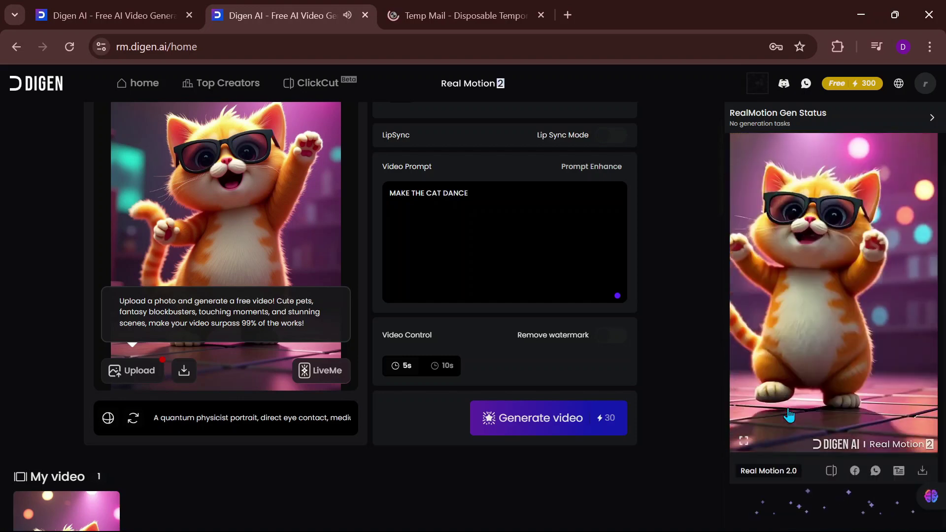
left_click(924, 474)
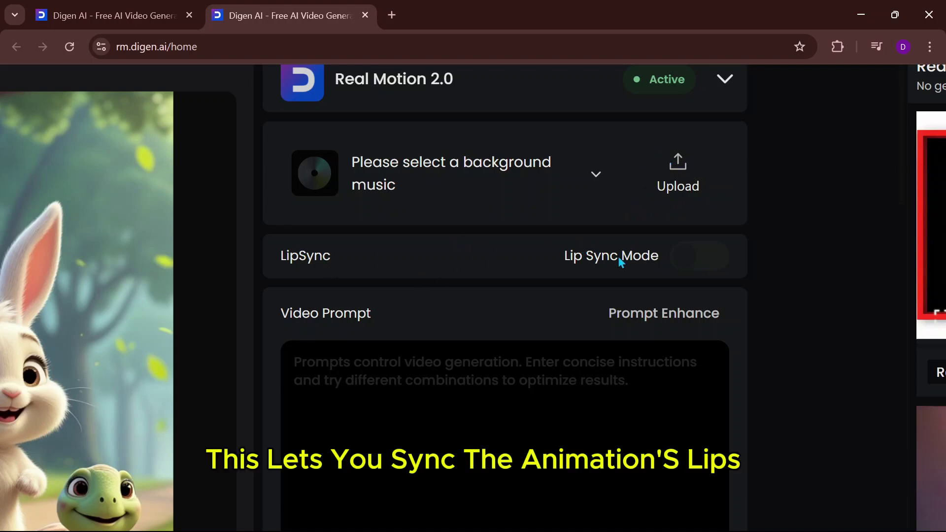
Turn on Lip Sync Mode and look over its speech generation, audio upload and recording options.
left_click(692, 256)
scroll(691, 256, "down", 3)
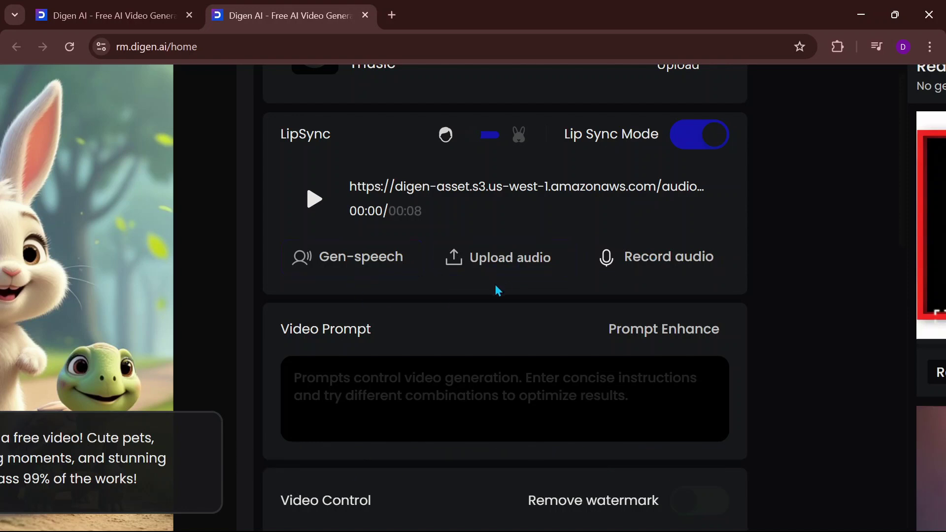
scroll(495, 286, "up", 3)
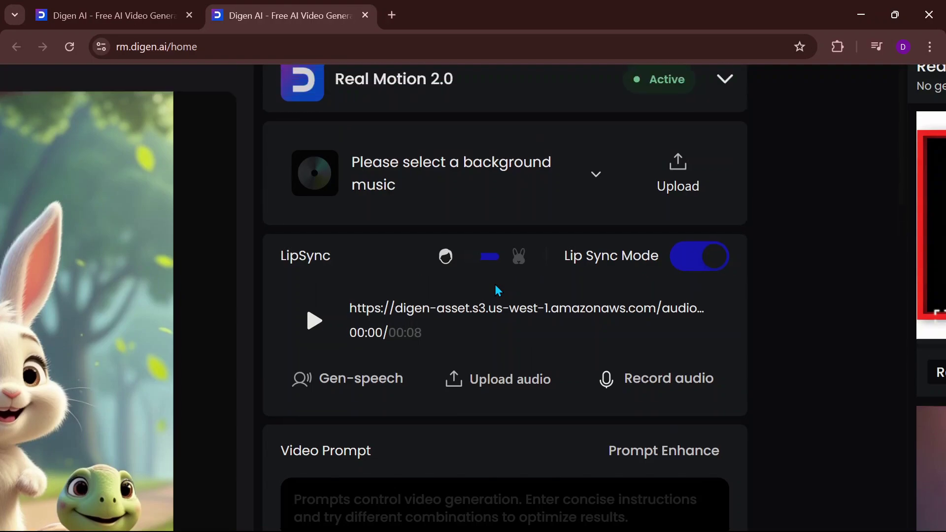
scroll(495, 288, "down", 1)
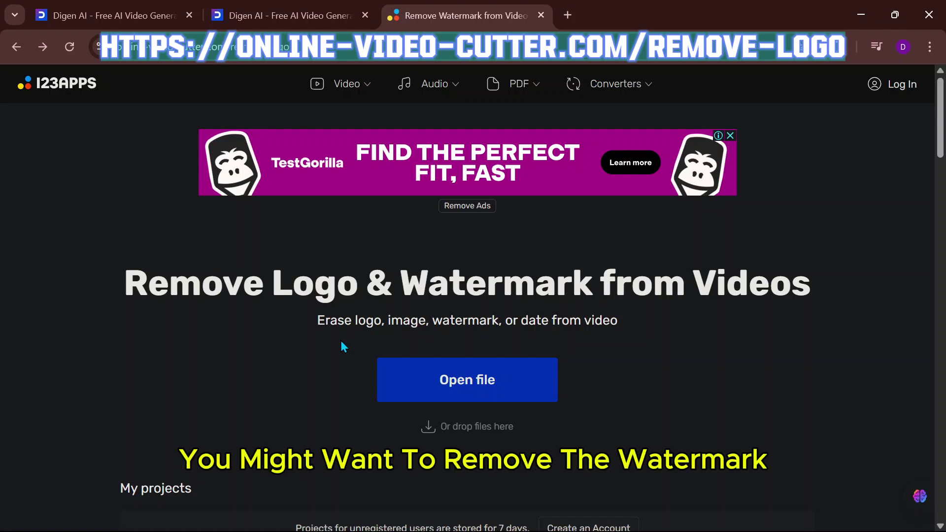
left_click(434, 382)
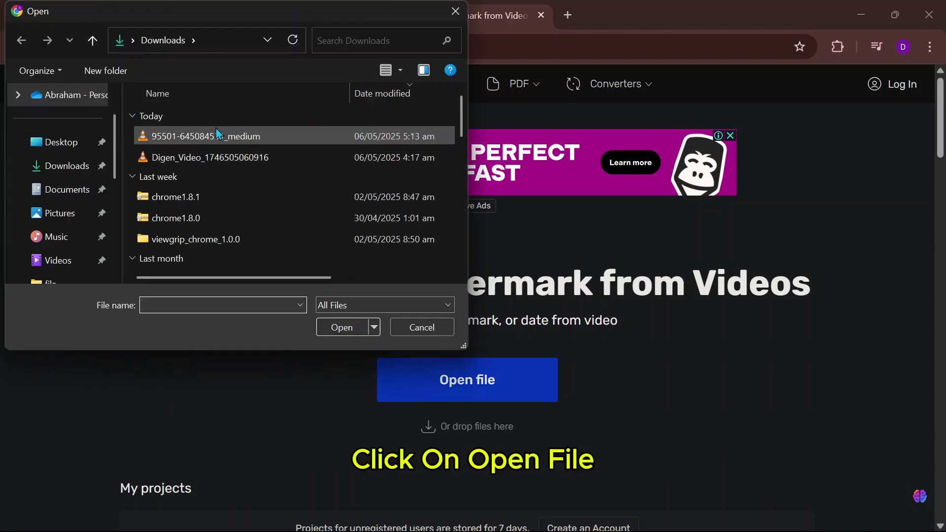
left_click(187, 157)
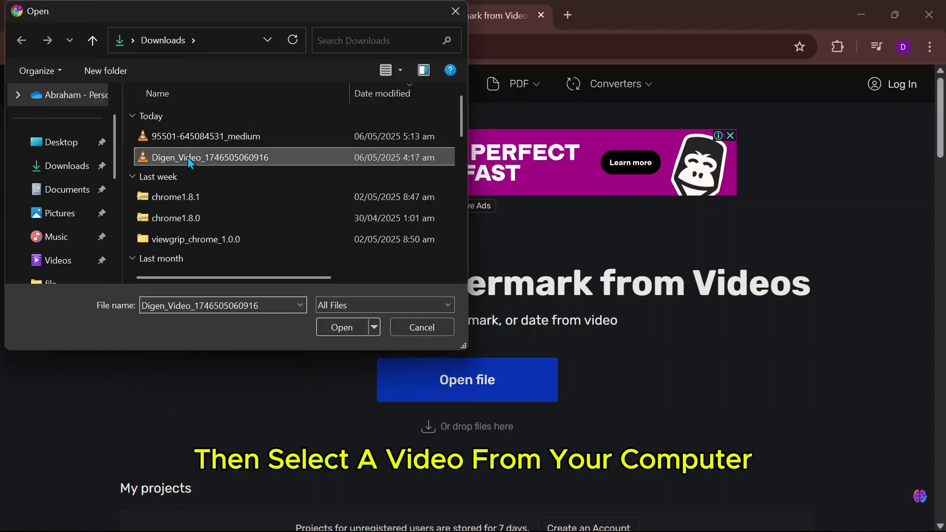
left_click(338, 329)
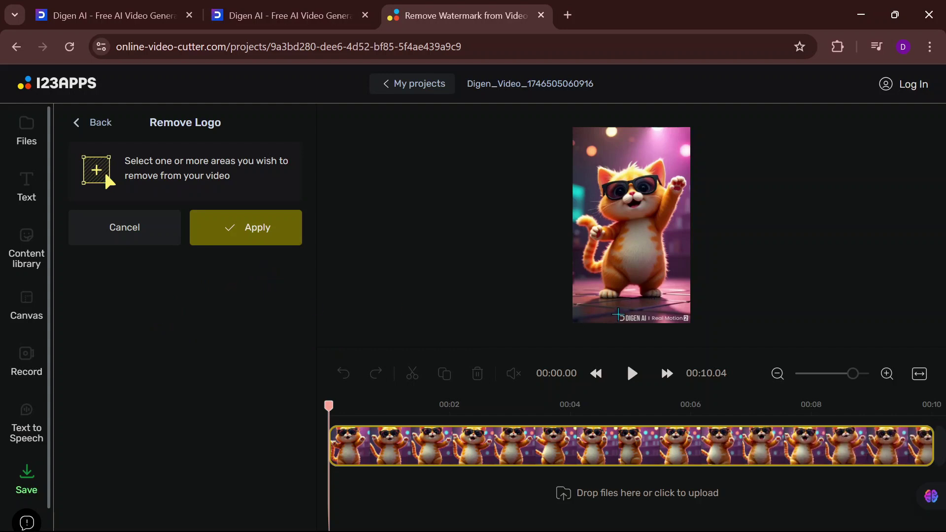
Mark the area over the Digen AI watermark at the video's lower-right corner, apply the removal and preview the clip.
left_click_drag(618, 313, 693, 333)
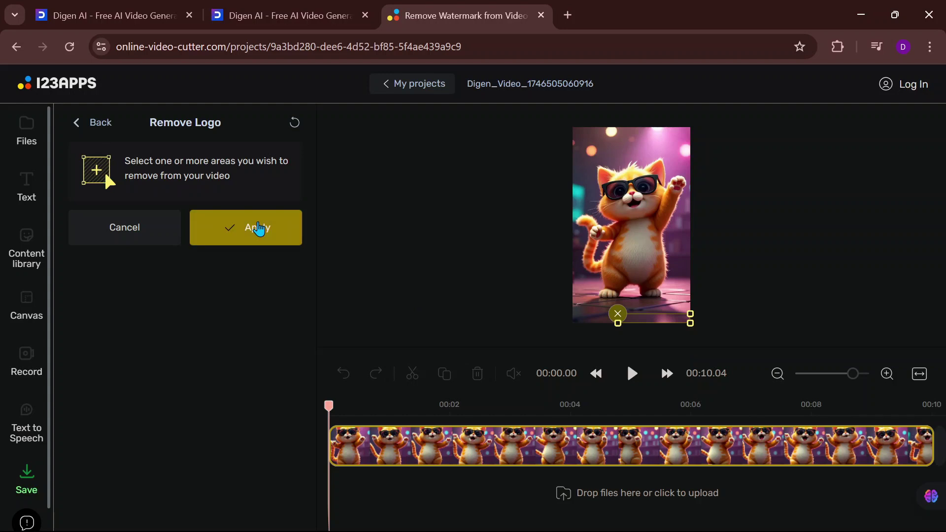
left_click(259, 224)
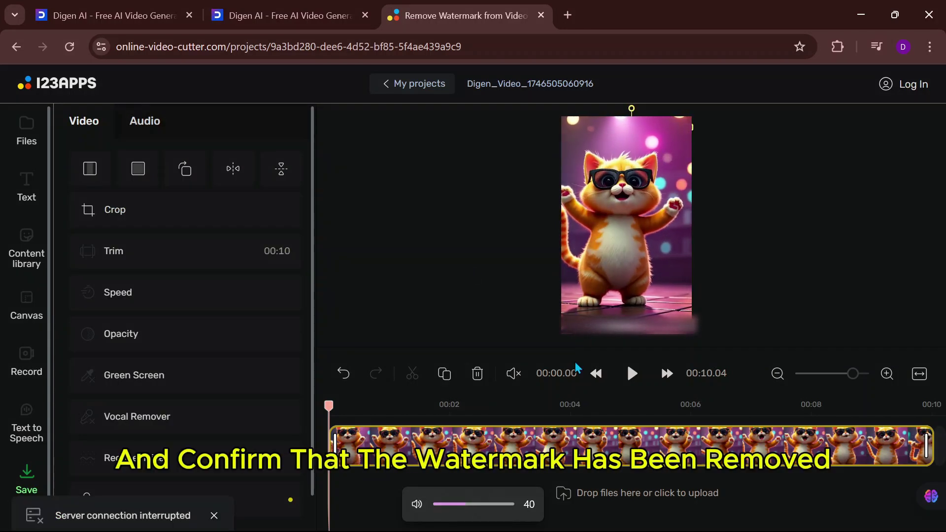
key("space")
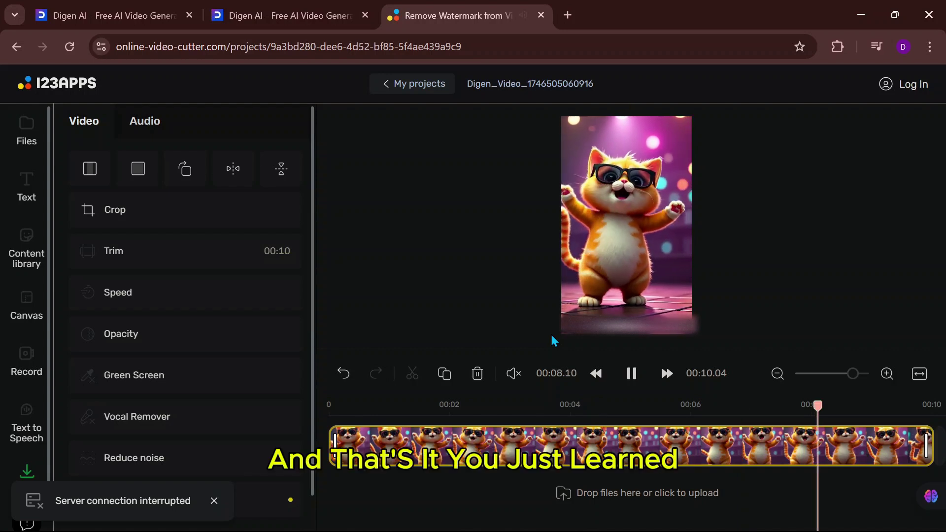
key("space")
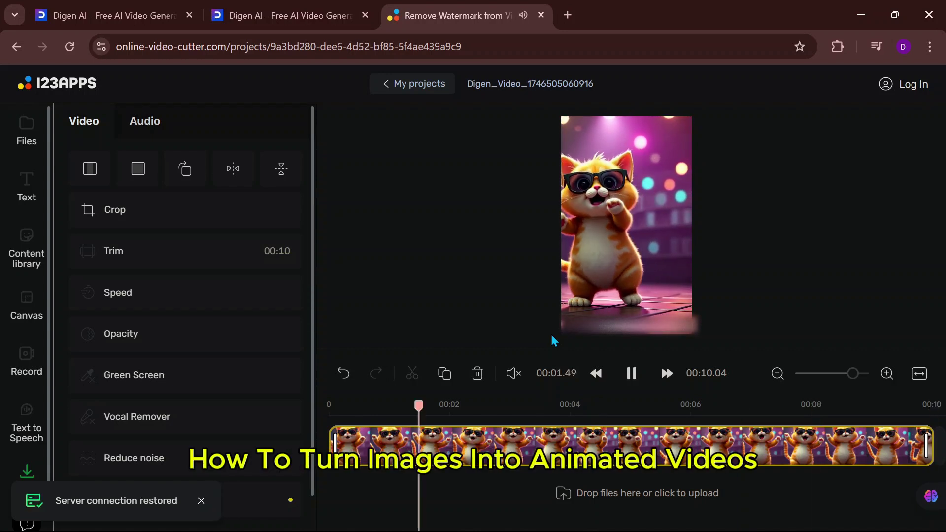